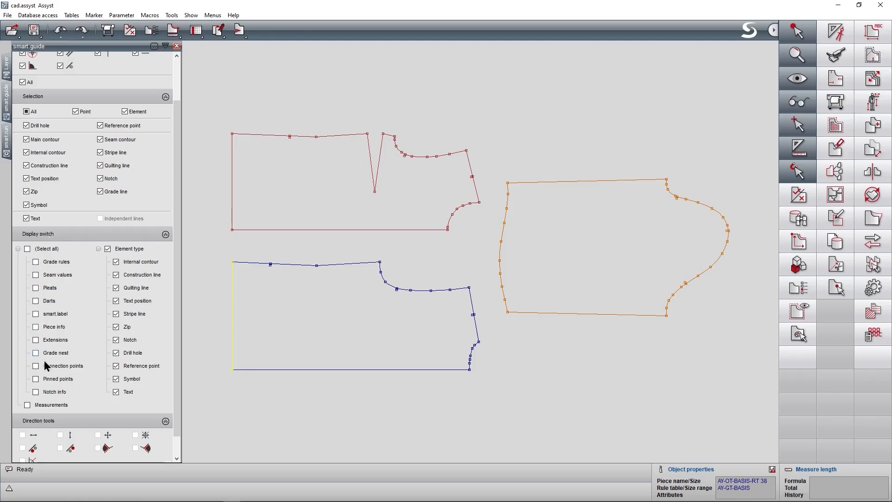
# Turn on the notch info display and inspect the blue back piece's armhole notch across the graded sizes.
pyautogui.click(37, 393)
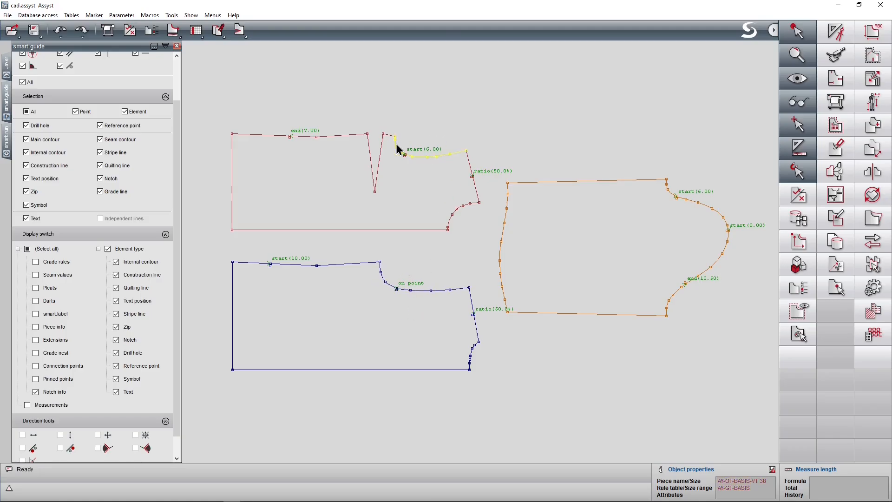
pyautogui.click(797, 56)
pyautogui.click(816, 101)
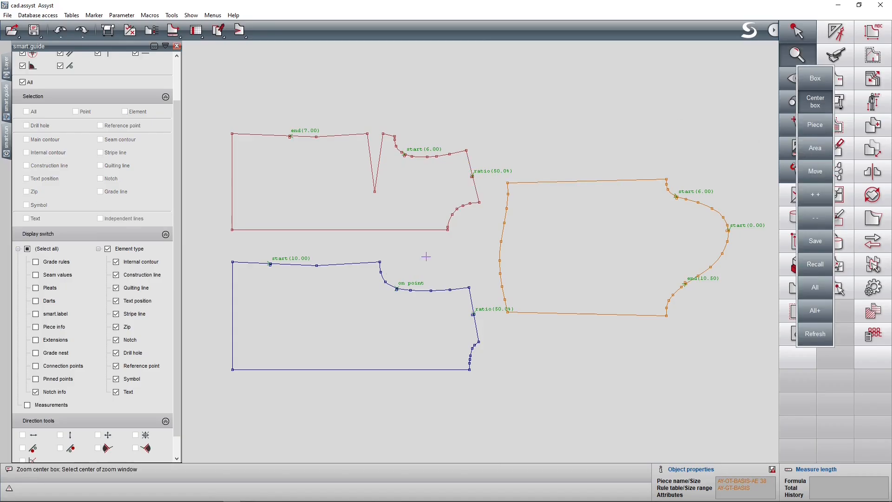
pyautogui.moveTo(394, 290); pyautogui.dragTo(469, 339)
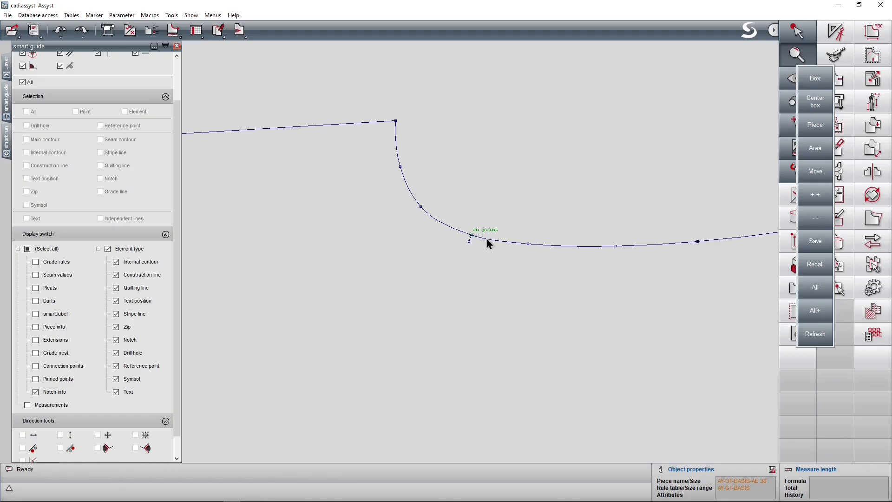
pyautogui.press('g')
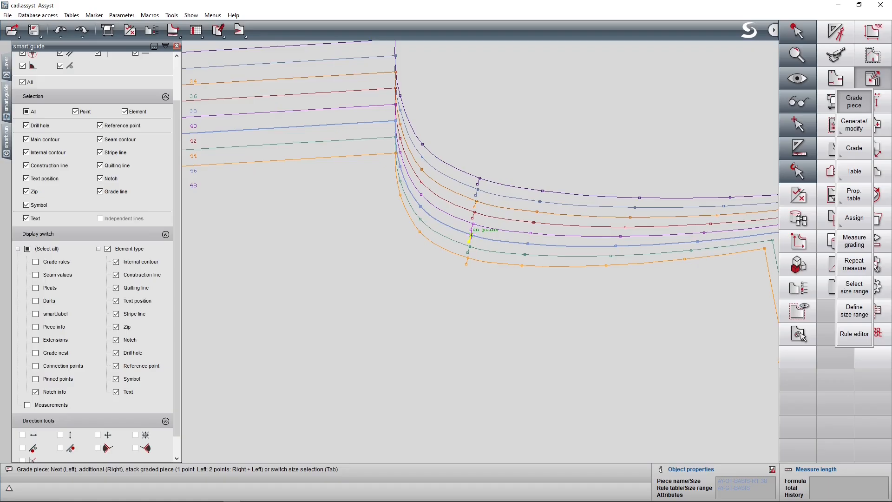
pyautogui.click(859, 83)
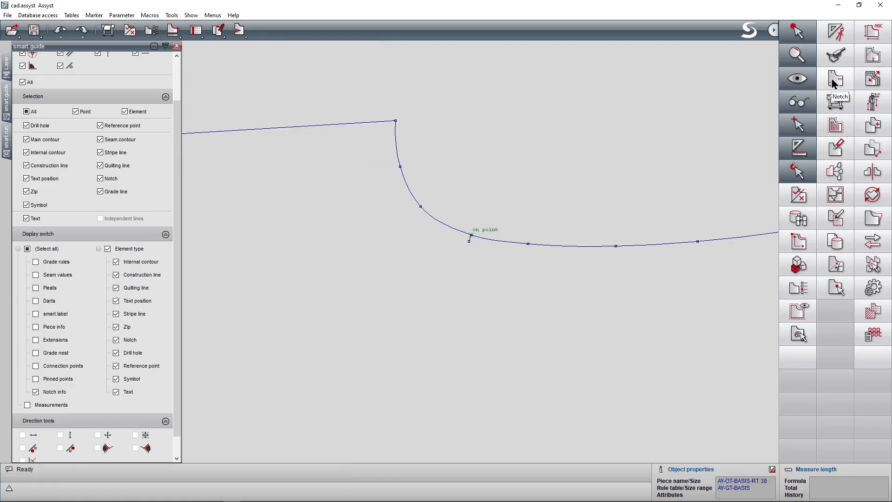
# Open the parameters of the blue back piece's armhole notch with Modify, review its type and angle, and accept them.
pyautogui.click(835, 83)
pyautogui.click(853, 403)
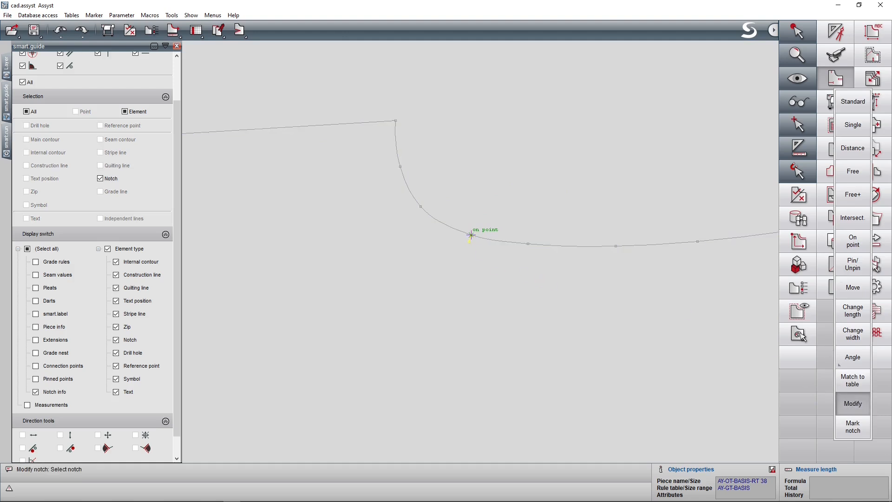
pyautogui.click(470, 240)
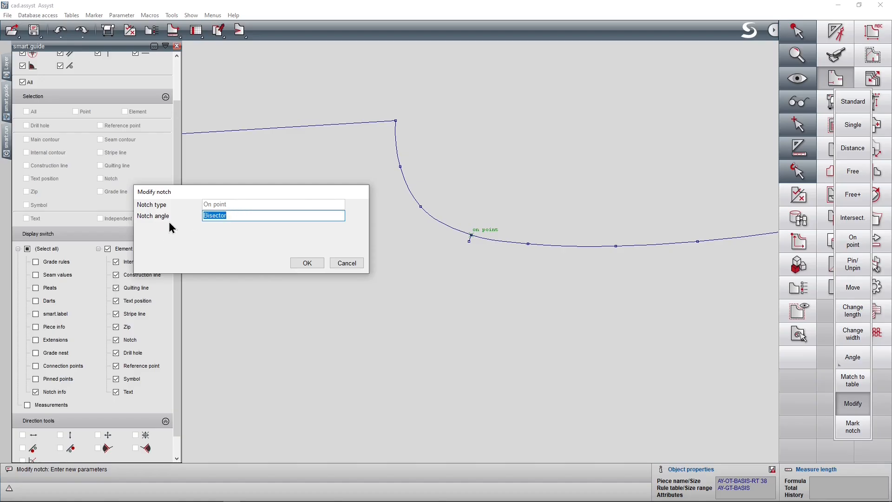
pyautogui.click(302, 264)
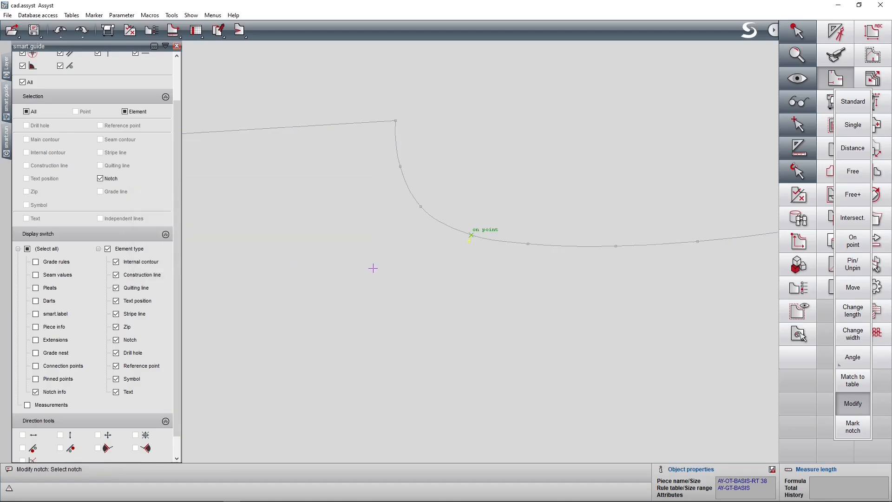
# Temporarily display the grade rules to inspect the point under the blue back piece's armhole notch.
pyautogui.click(35, 261)
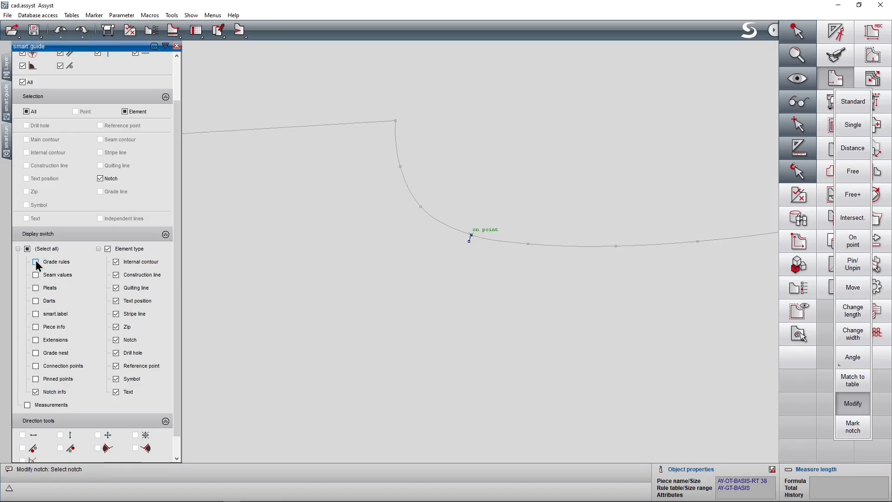
pyautogui.click(474, 237)
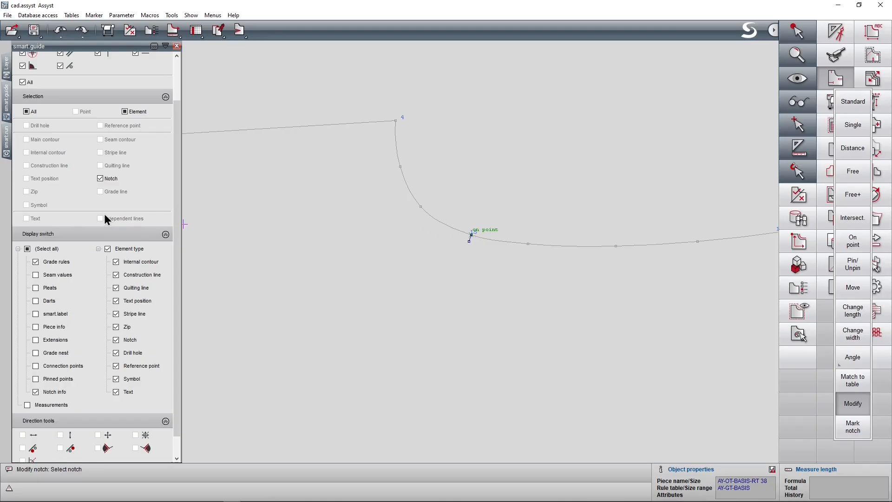
pyautogui.click(36, 262)
# Open the red front piece's armhole notch with Modify, review its code, position and grade rule, and accept them.
pyautogui.press('Home')
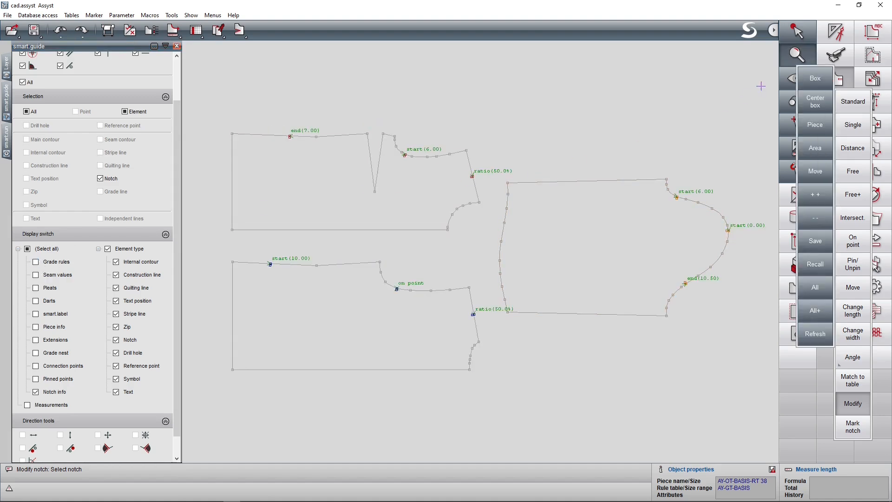
pyautogui.click(815, 101)
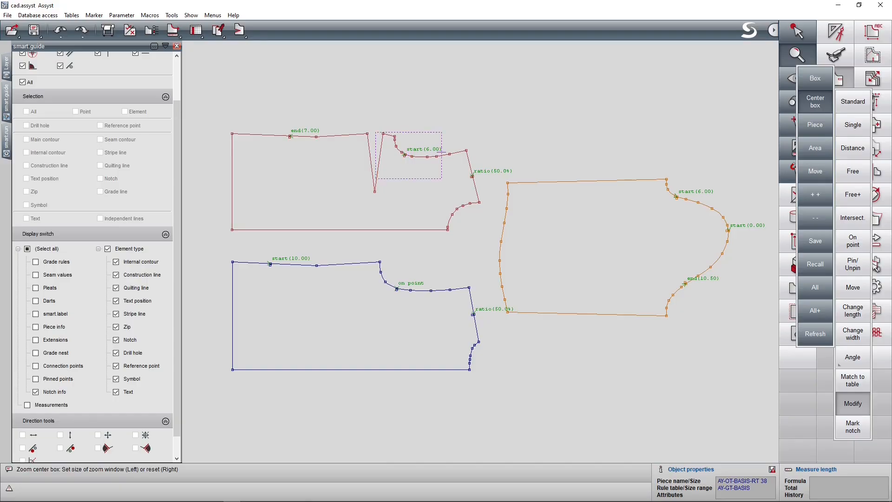
pyautogui.click(409, 155)
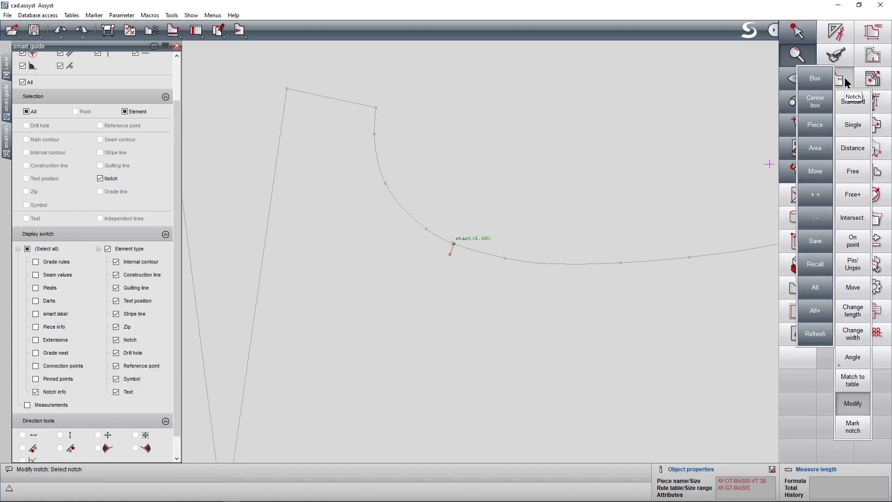
pyautogui.click(856, 407)
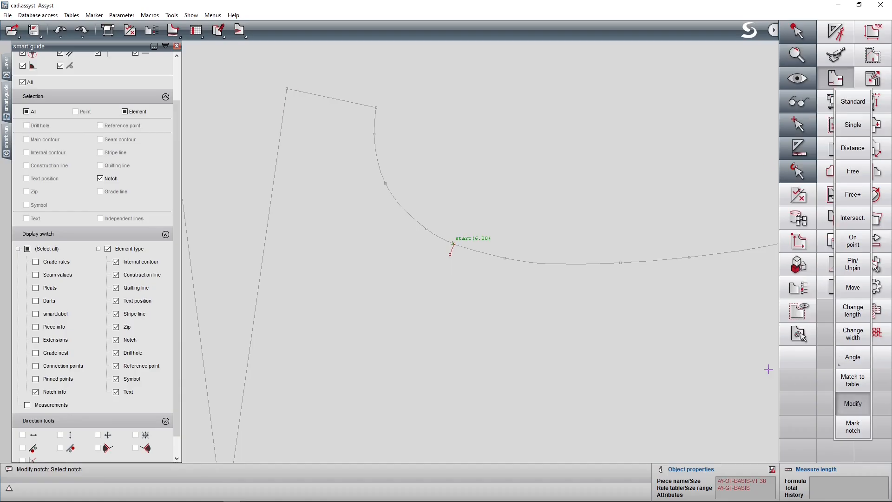
pyautogui.click(454, 257)
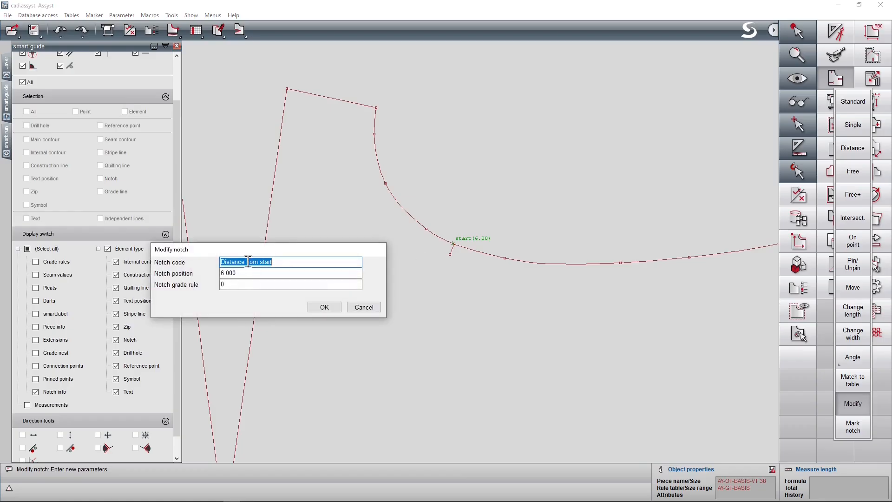
pyautogui.click(221, 274)
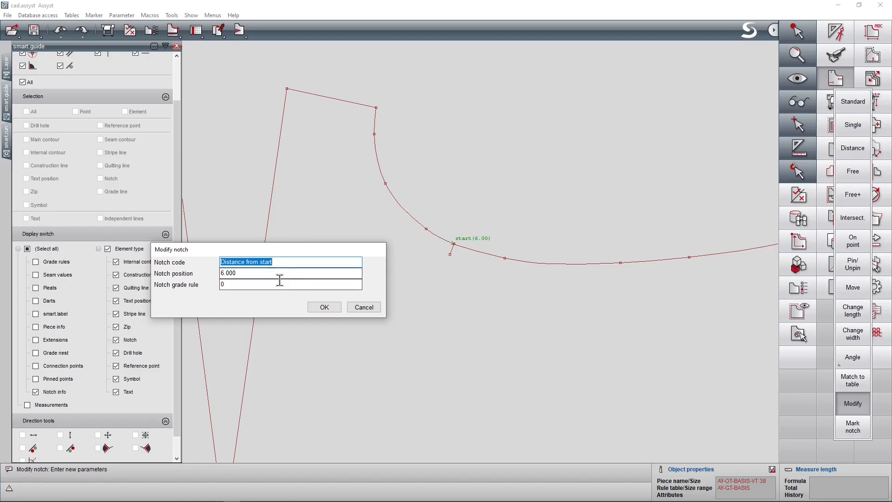
pyautogui.click(325, 308)
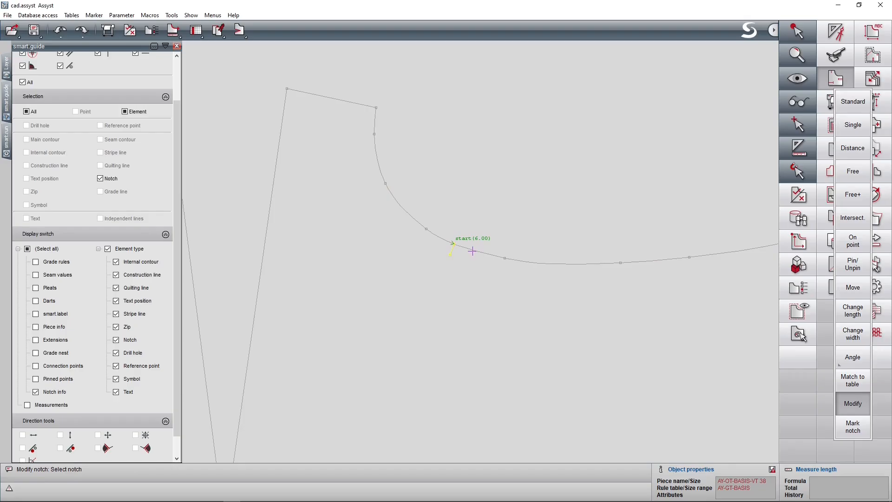
# Grade the red front piece and stack its sizes at the armhole's shared seam corner to compare the notch positions.
pyautogui.press('g')
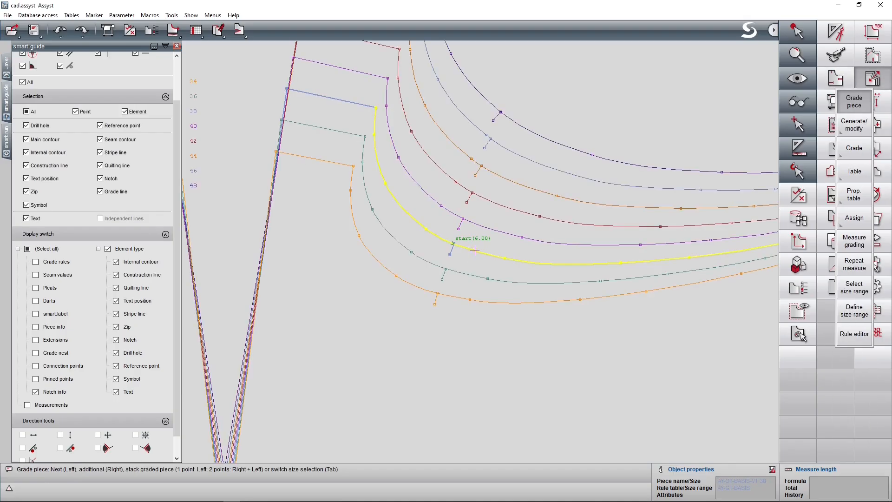
pyautogui.click(376, 108)
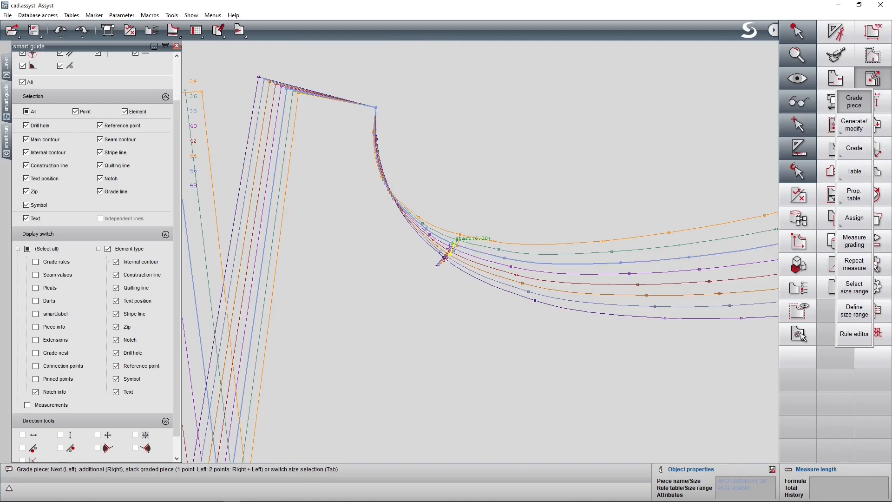
pyautogui.click(861, 95)
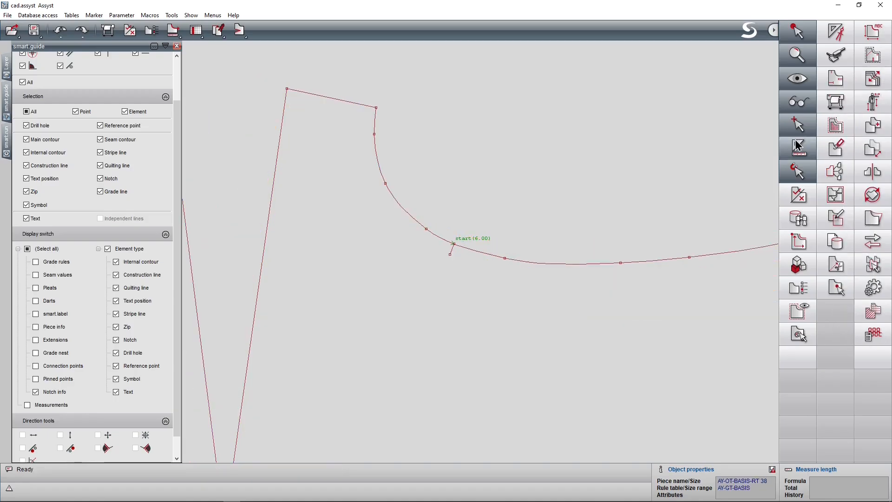
# Measure along the front armhole to its notch and review the distance for every size in the measures table.
pyautogui.click(799, 148)
pyautogui.click(815, 180)
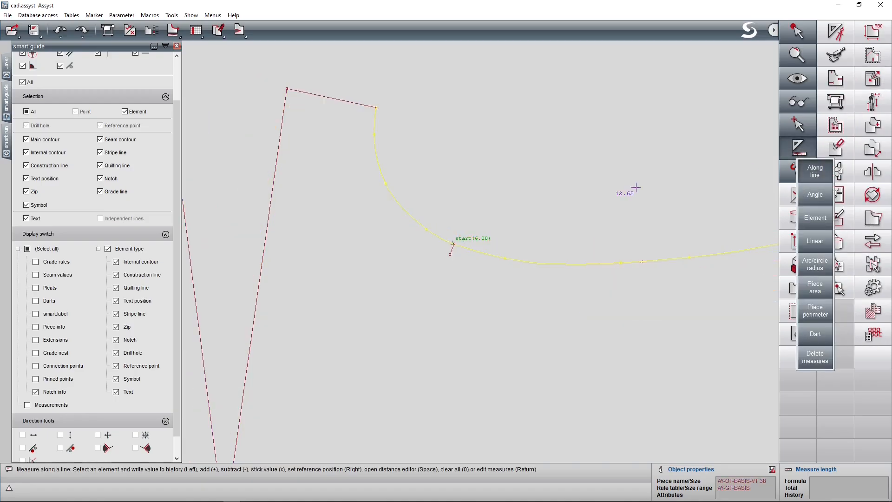
pyautogui.click(450, 254)
pyautogui.press('Return')
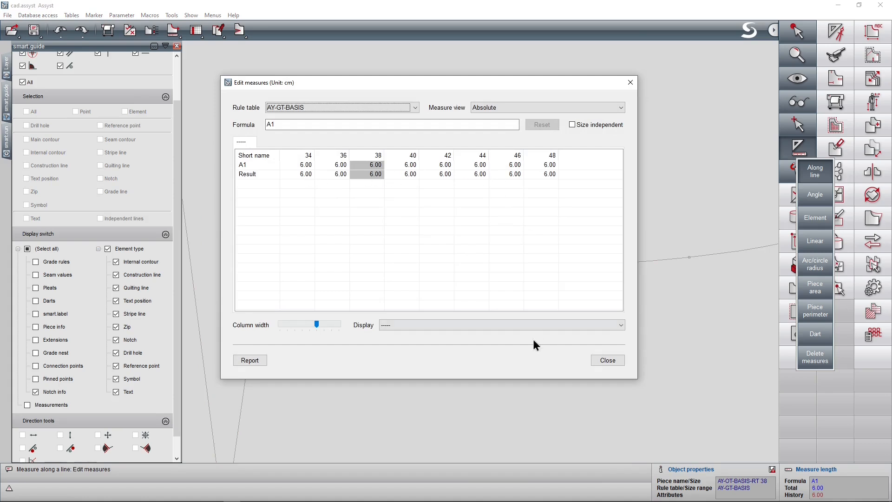
pyautogui.click(617, 359)
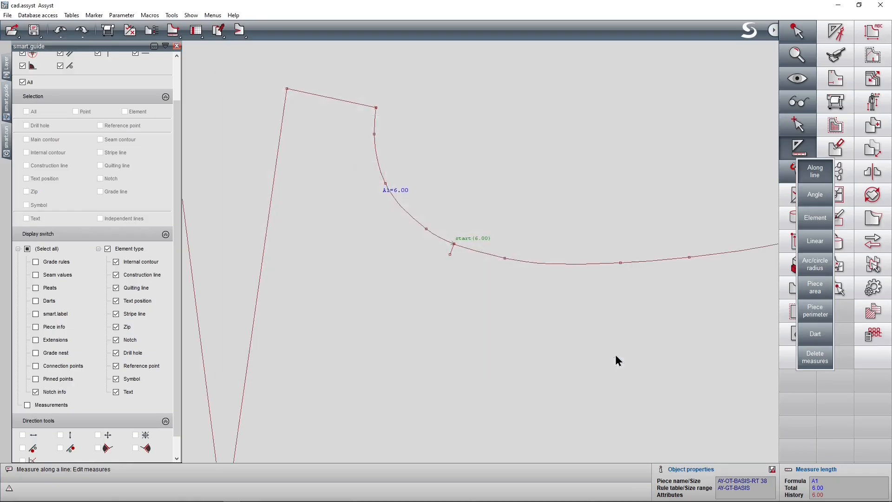
# Open the red front piece's side-seam notch with Modify, review its code, position and grade rule, and accept them.
pyautogui.press('Home')
pyautogui.click(821, 99)
pyautogui.click(292, 139)
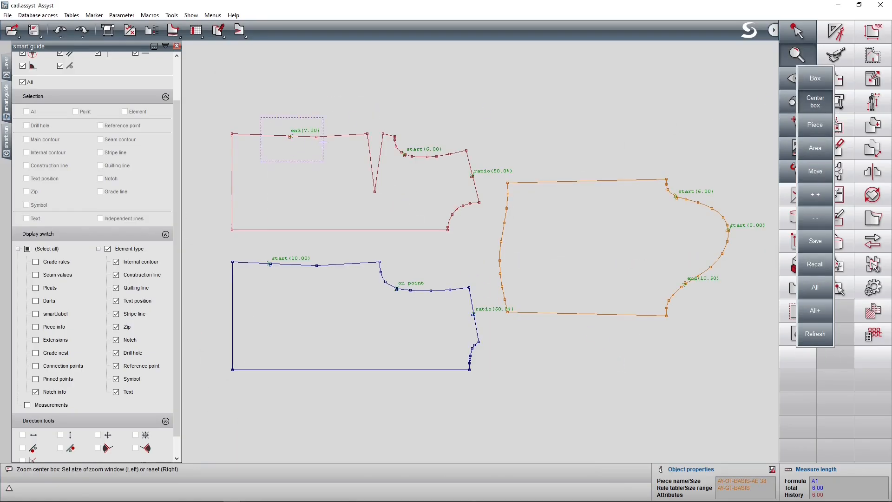
pyautogui.click(356, 185)
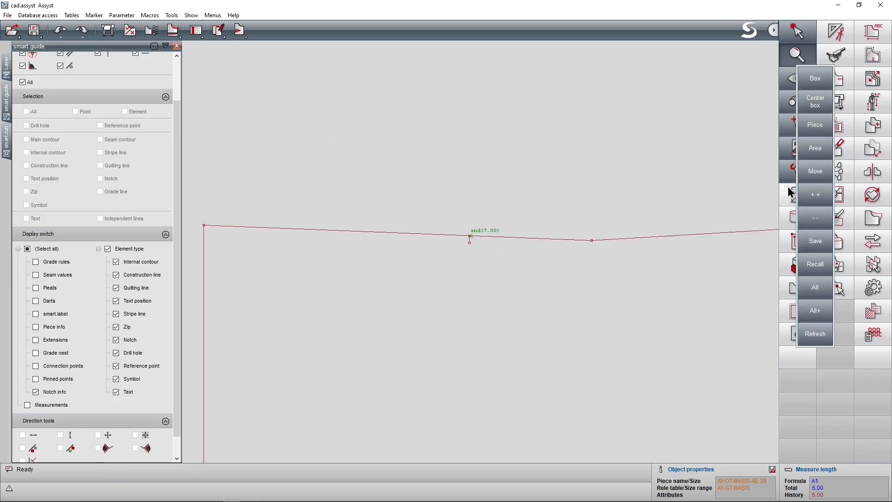
pyautogui.click(849, 82)
pyautogui.click(862, 405)
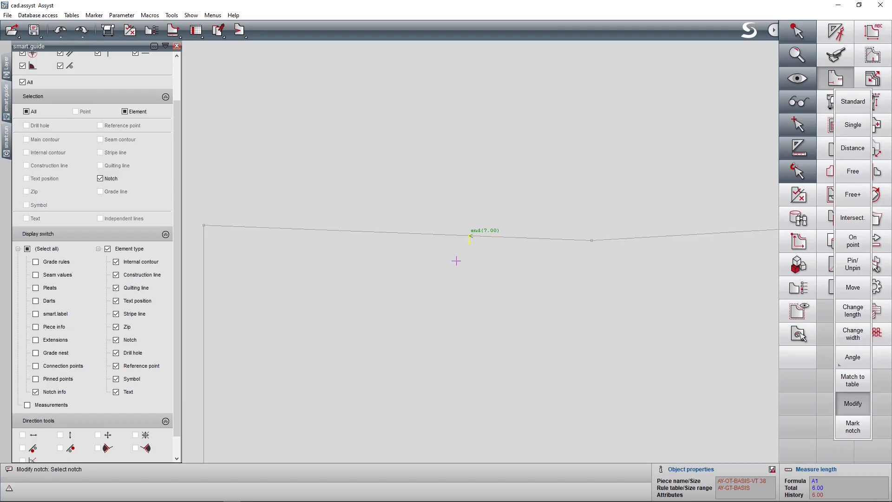
pyautogui.click(469, 242)
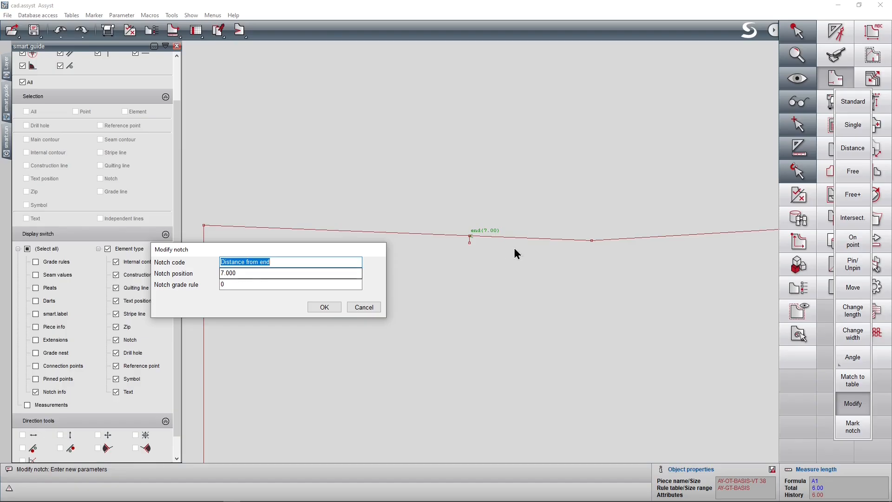
pyautogui.click(311, 305)
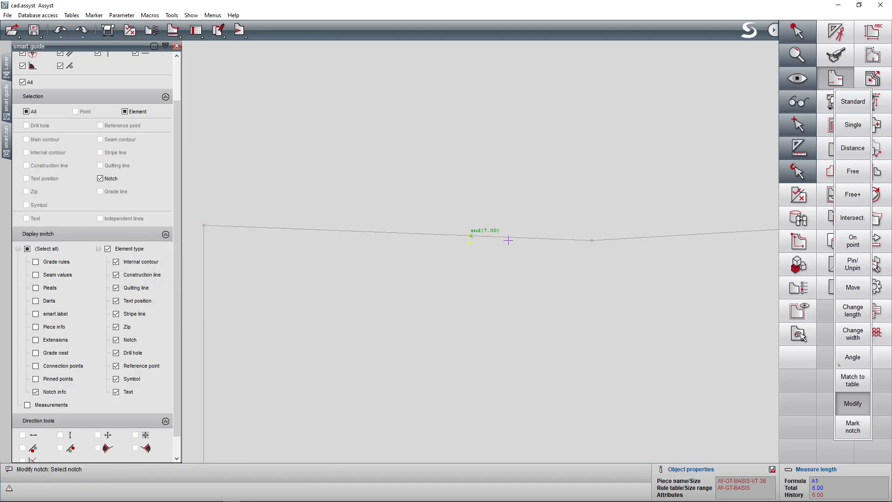
# Inspect the graded sizes at the front piece's side-seam notch and delete the existing measures.
pyautogui.press('g')
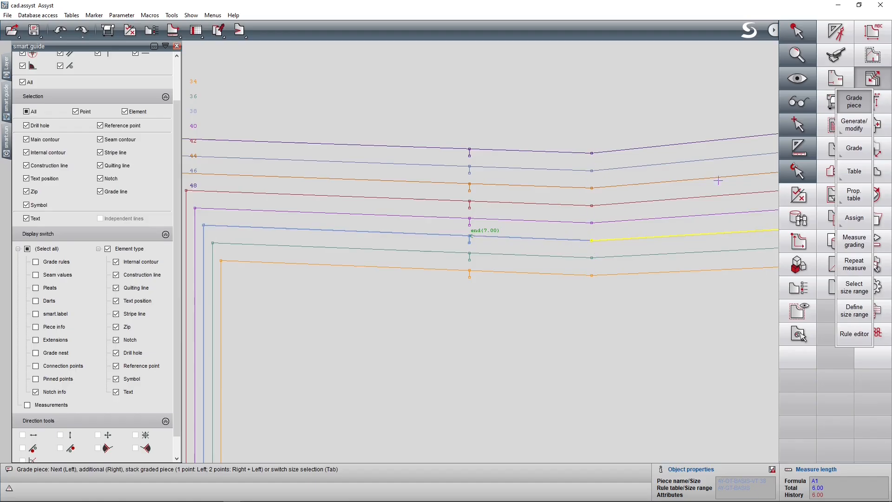
pyautogui.click(807, 148)
pyautogui.click(815, 362)
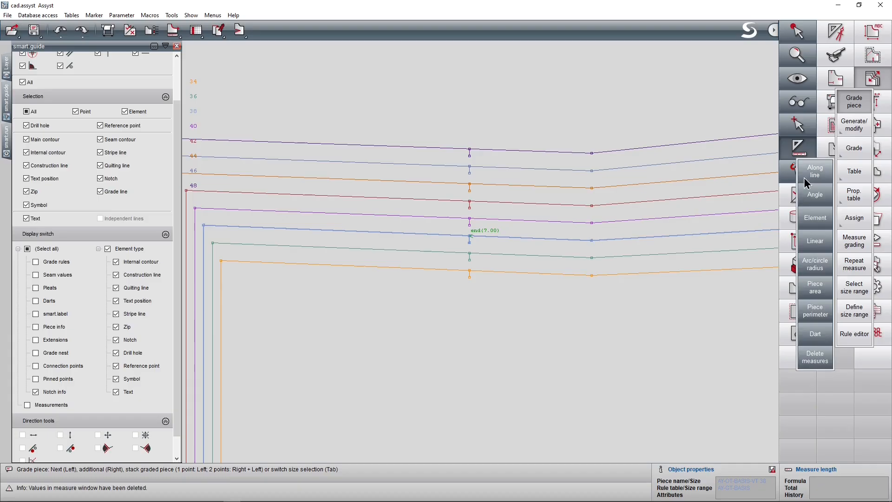
pyautogui.click(875, 77)
# Measure along the side seam between the notch and the line's end point, and review the distance for every size.
pyautogui.click(808, 148)
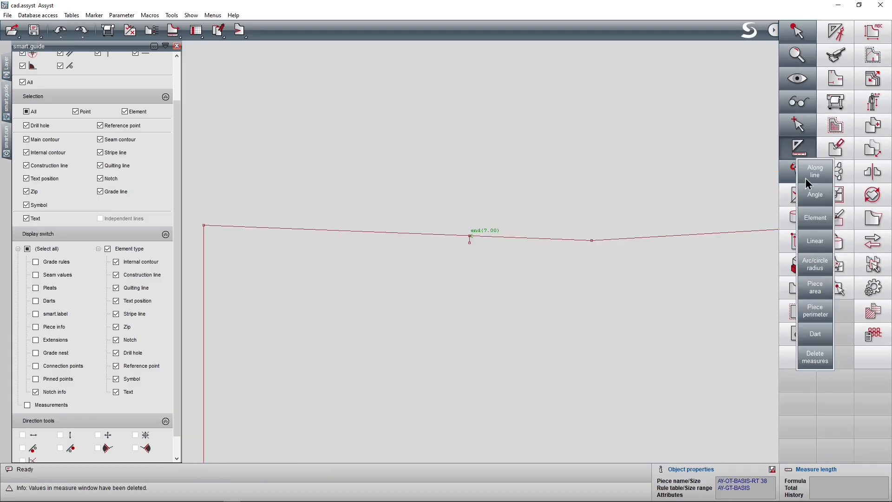
pyautogui.click(816, 172)
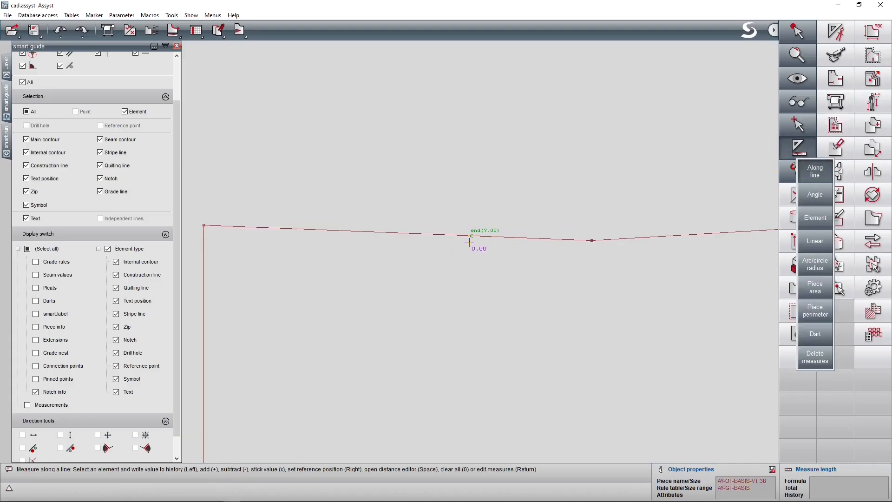
pyautogui.click(592, 240)
pyautogui.press('Return')
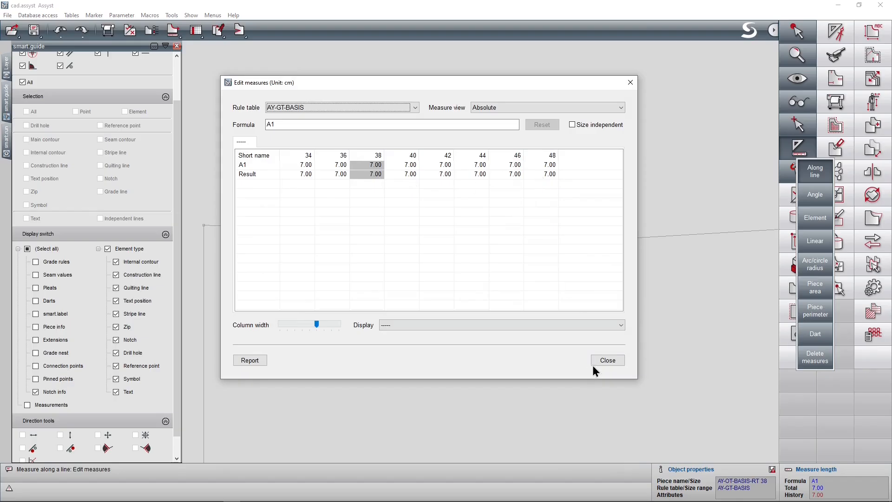
pyautogui.click(607, 361)
# Open the red front piece's shoulder notch with Modify, review its code, position and grade rule, and accept them.
pyautogui.press('Home')
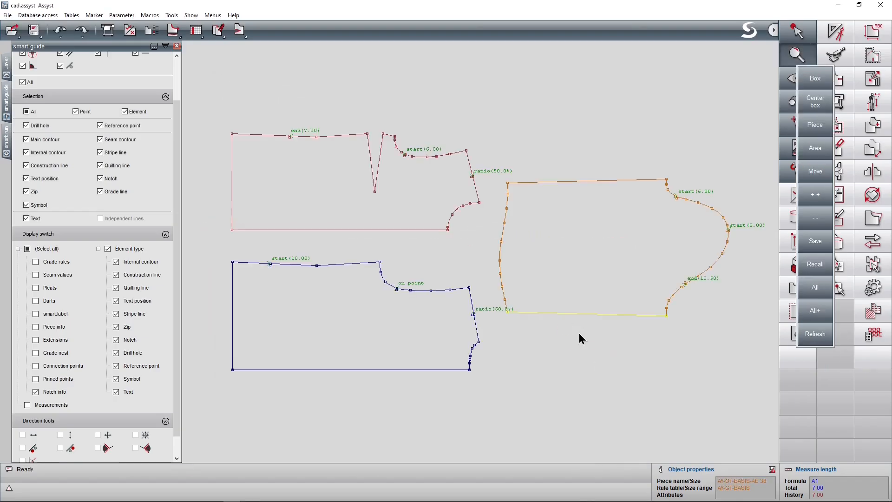
pyautogui.click(815, 110)
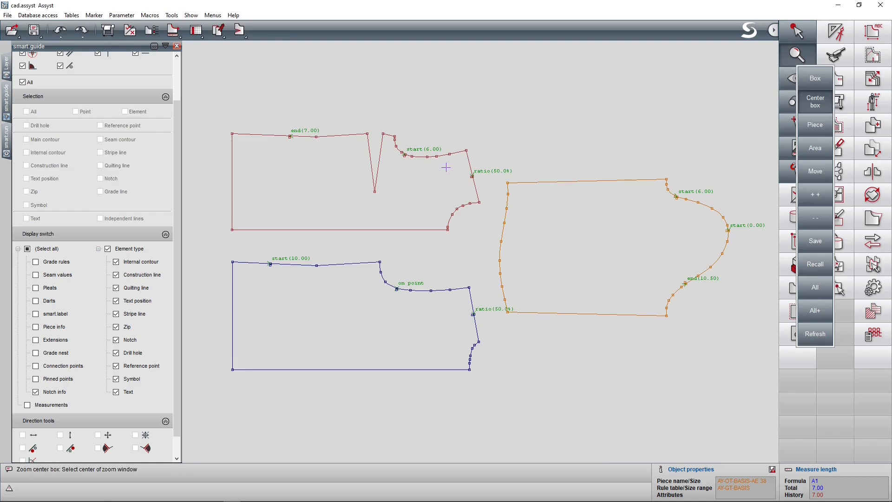
pyautogui.moveTo(465, 179); pyautogui.dragTo(521, 175)
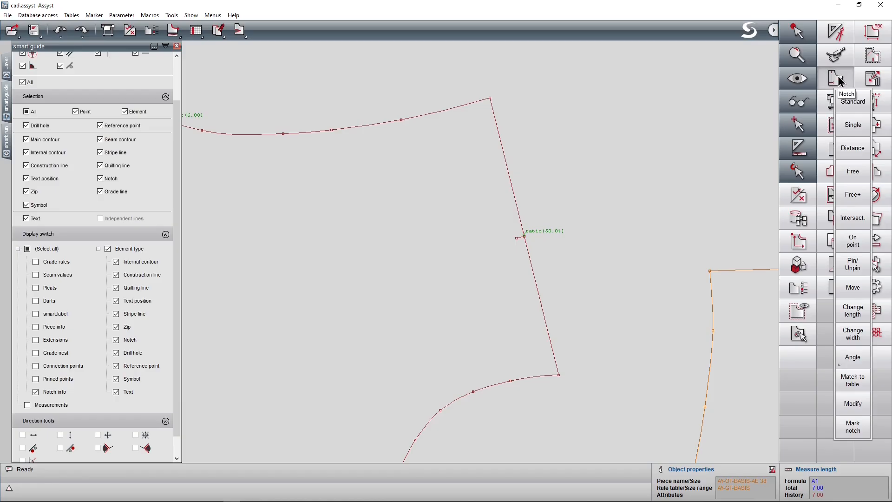
pyautogui.click(845, 403)
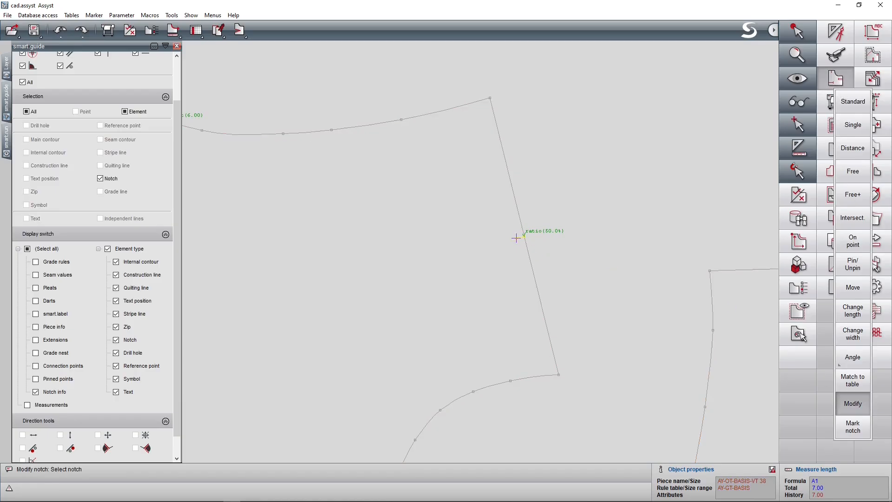
pyautogui.click(517, 238)
pyautogui.moveTo(275, 249); pyautogui.dragTo(342, 184)
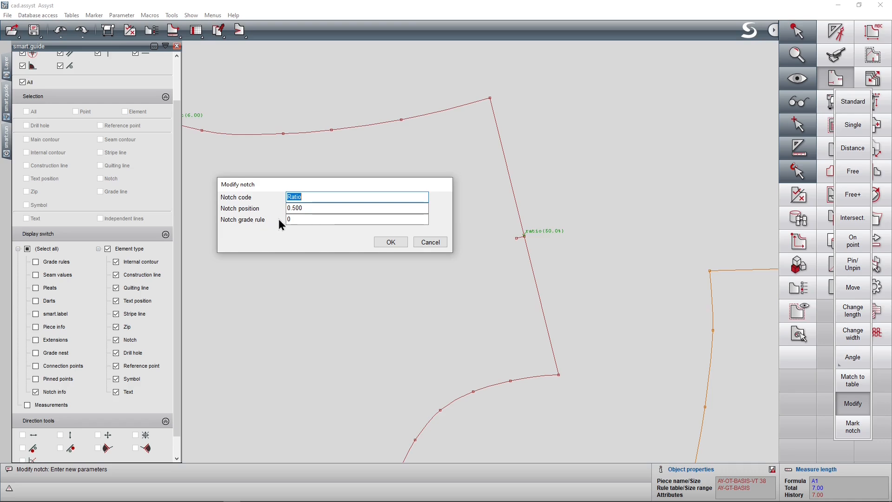
pyautogui.click(393, 245)
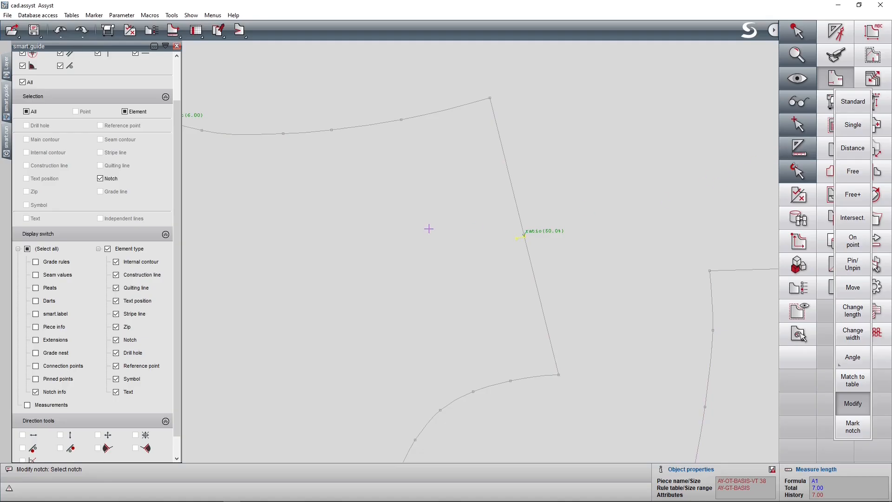
# Inspect the graded sizes at the front piece's shoulder notch and delete the existing measures.
pyautogui.press('g')
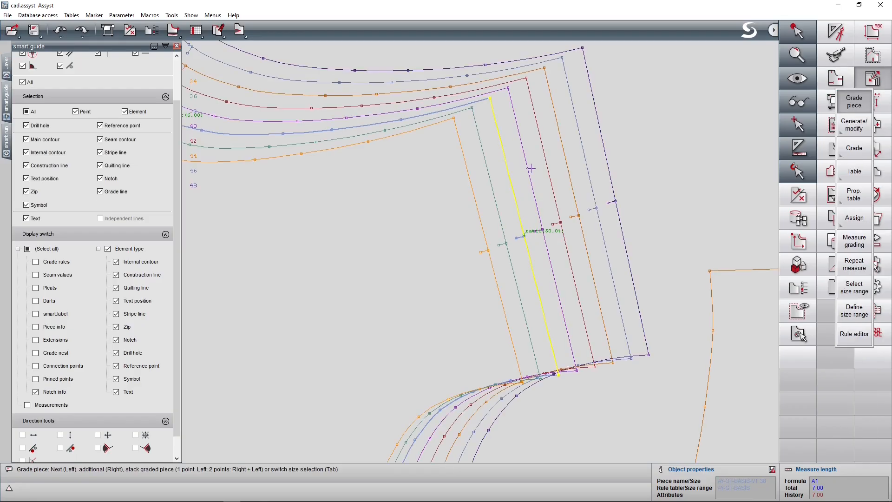
pyautogui.click(866, 85)
pyautogui.click(799, 148)
pyautogui.click(815, 358)
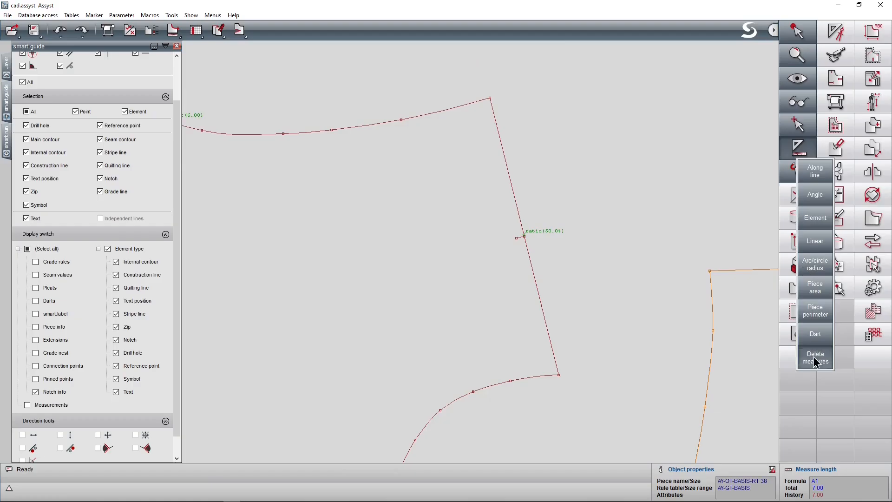
# Measure along the front shoulder from the notch to each end of the line, and review both distances for every size.
pyautogui.click(817, 173)
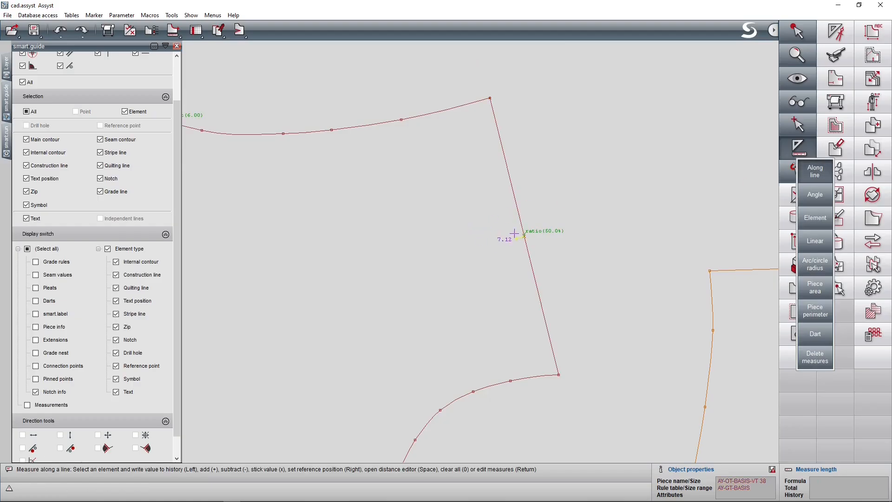
pyautogui.click(517, 238)
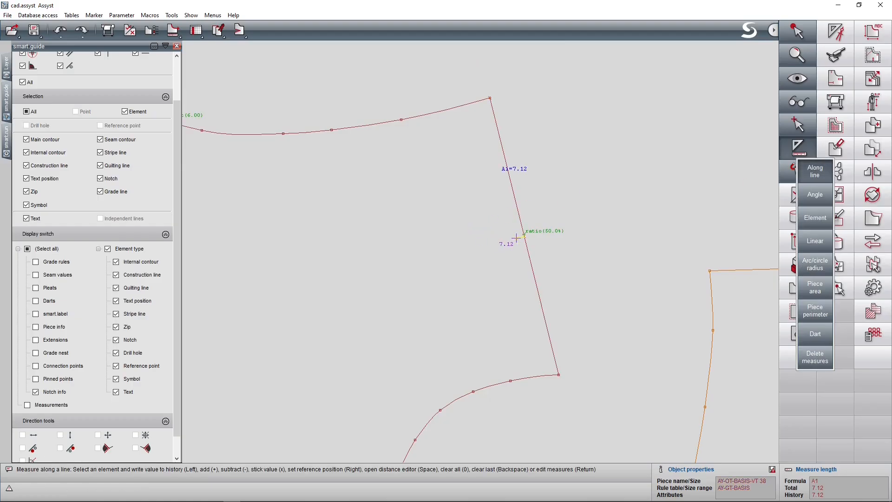
pyautogui.click(559, 375)
pyautogui.press('Return')
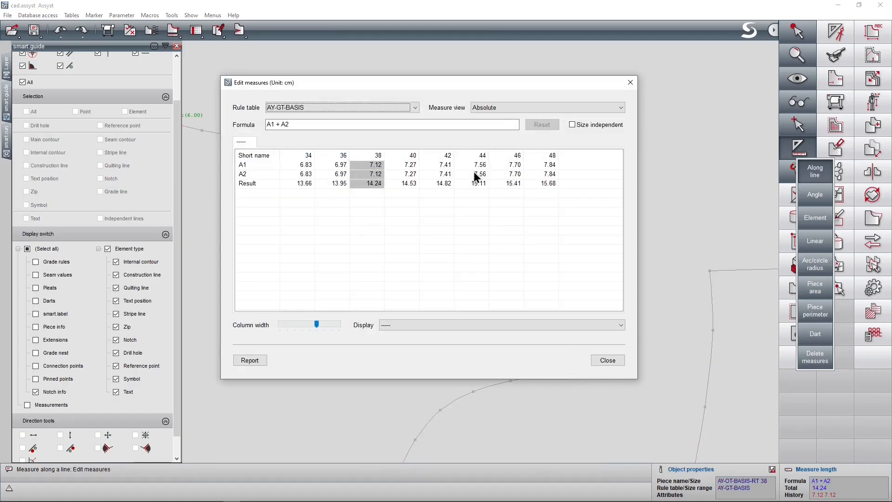
pyautogui.click(608, 361)
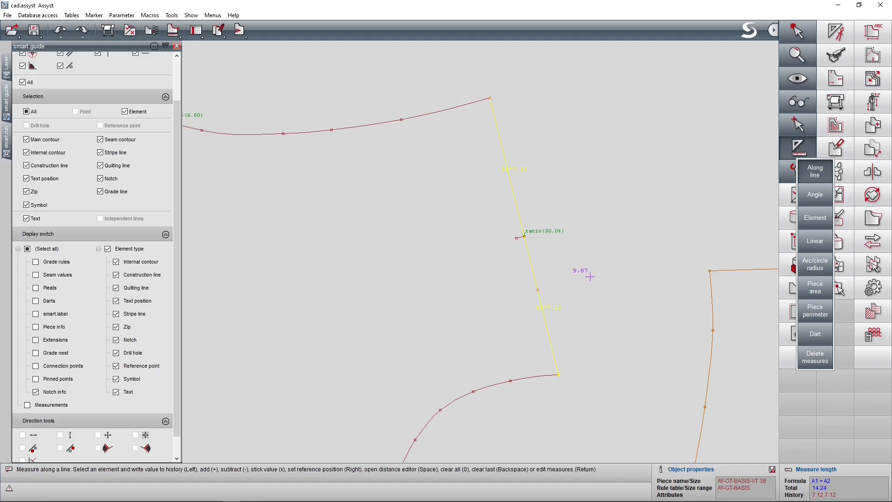
# Open the blue back piece's side-seam notch with Modify, review its code, position and grade rule, and cancel without changes.
pyautogui.press('Home')
pyautogui.click(823, 126)
pyautogui.click(816, 101)
pyautogui.moveTo(278, 270); pyautogui.dragTo(339, 264)
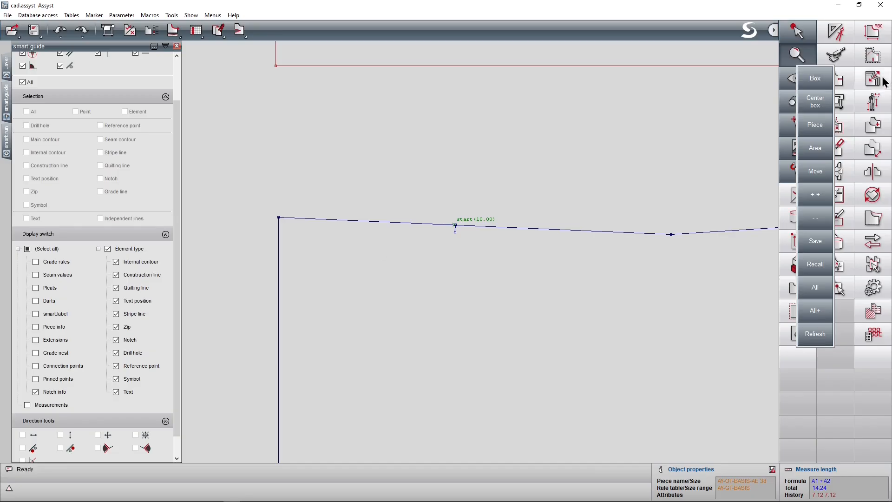
pyautogui.click(844, 84)
pyautogui.click(853, 403)
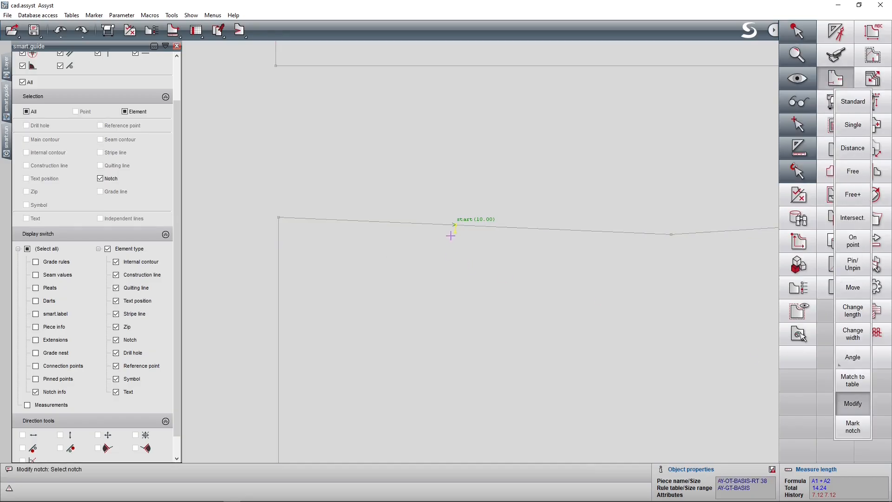
pyautogui.click(455, 226)
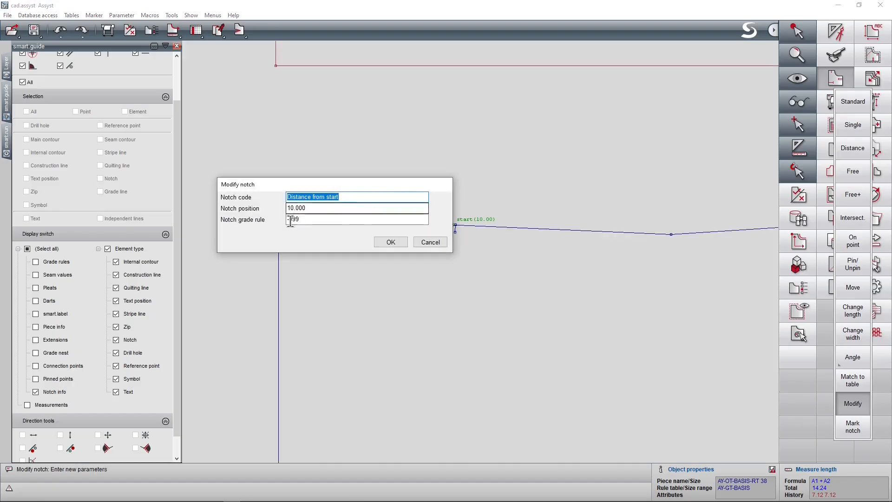
pyautogui.moveTo(364, 188); pyautogui.dragTo(319, 176)
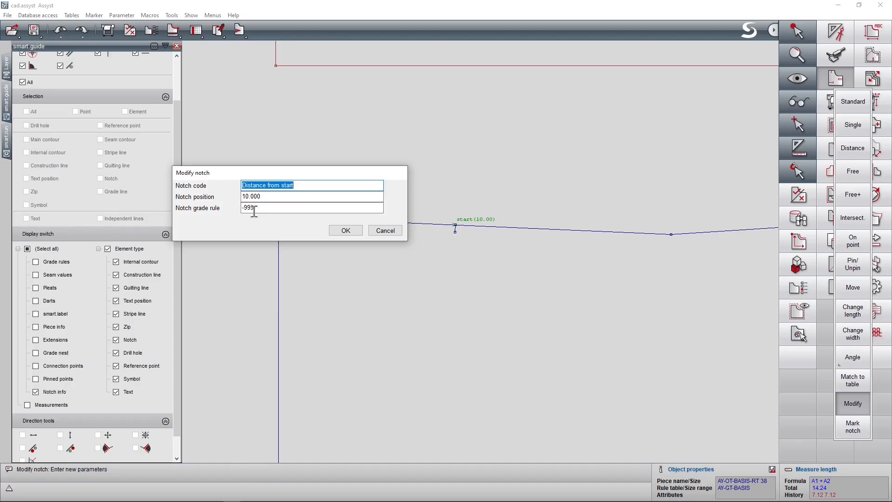
pyautogui.click(374, 231)
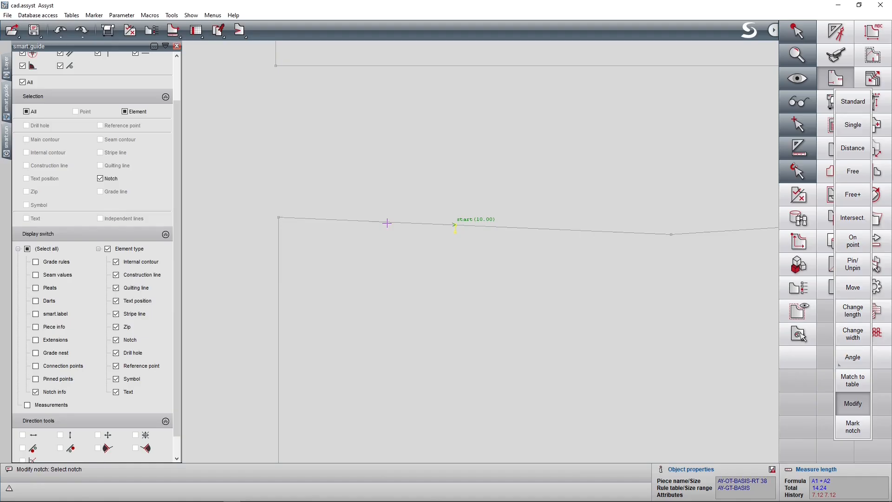
# Grade the blue back piece, stack its sizes at the corner where the side seam starts, and delete the existing measures.
pyautogui.press('g')
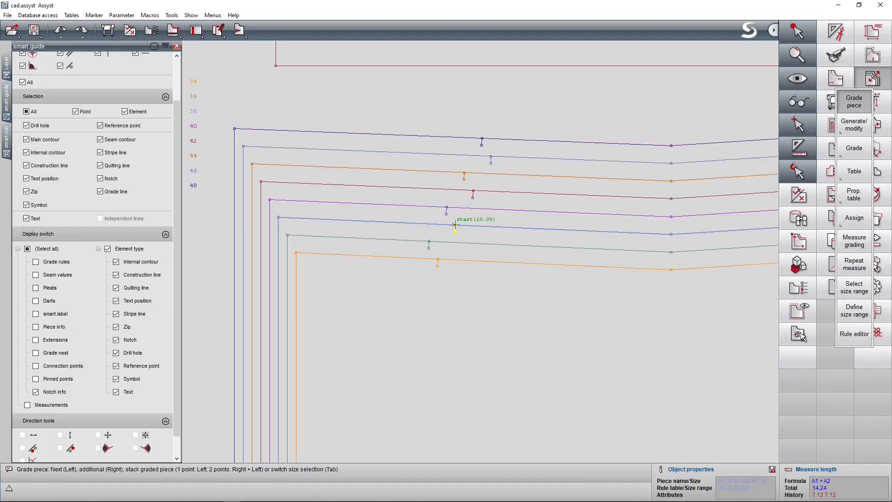
pyautogui.click(278, 217)
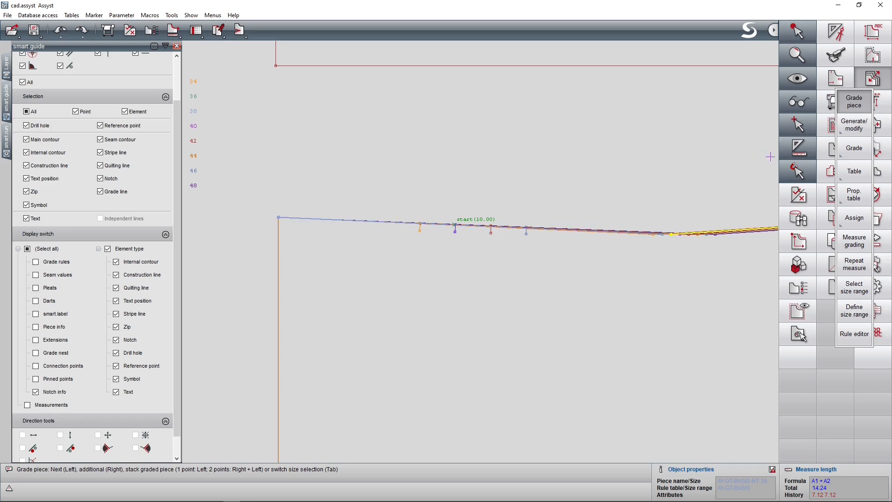
pyautogui.click(799, 148)
pyautogui.click(819, 363)
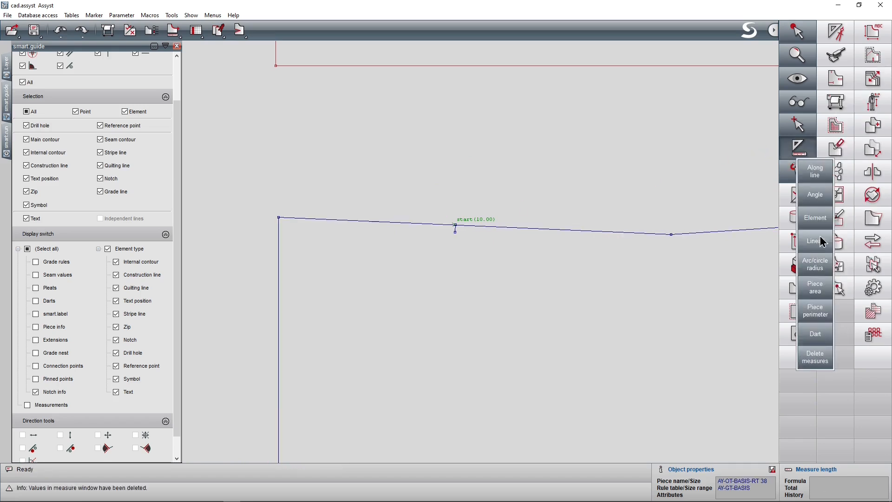
# Measure along the back side seam from its start to the notch and review the distance for every size.
pyautogui.click(816, 172)
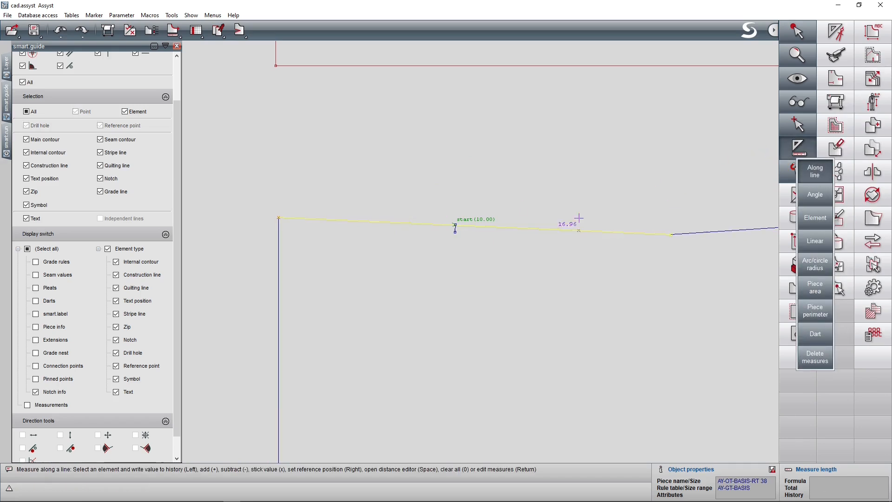
pyautogui.click(455, 231)
pyautogui.press('Return')
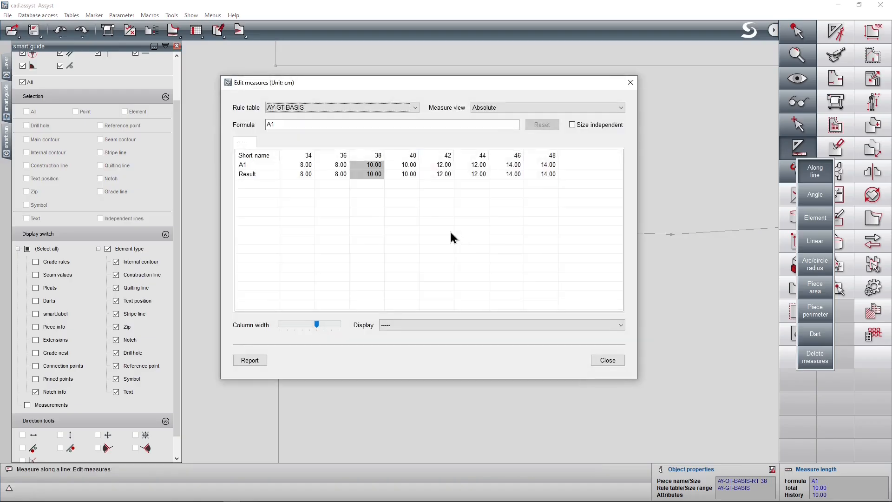